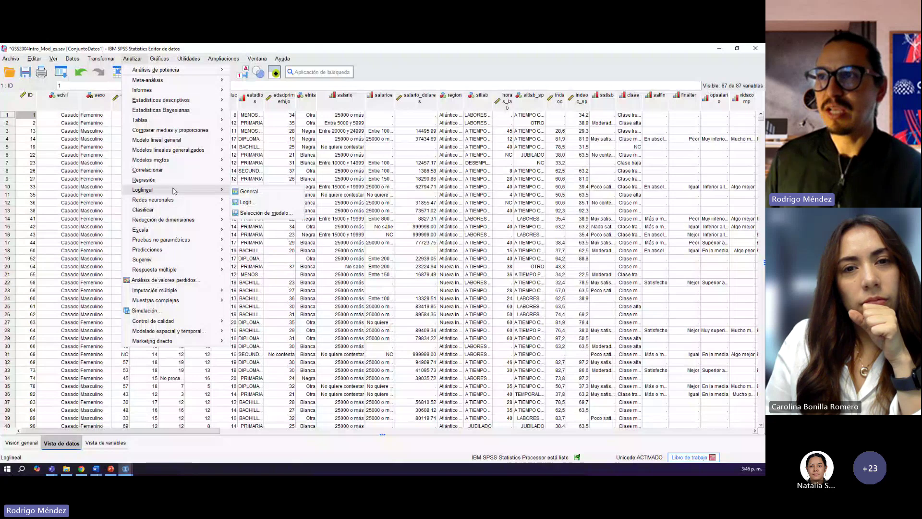
# View the Install Python and R Modules dialog with its package lists and close it without installing anything.
pyautogui.click(452, 78)
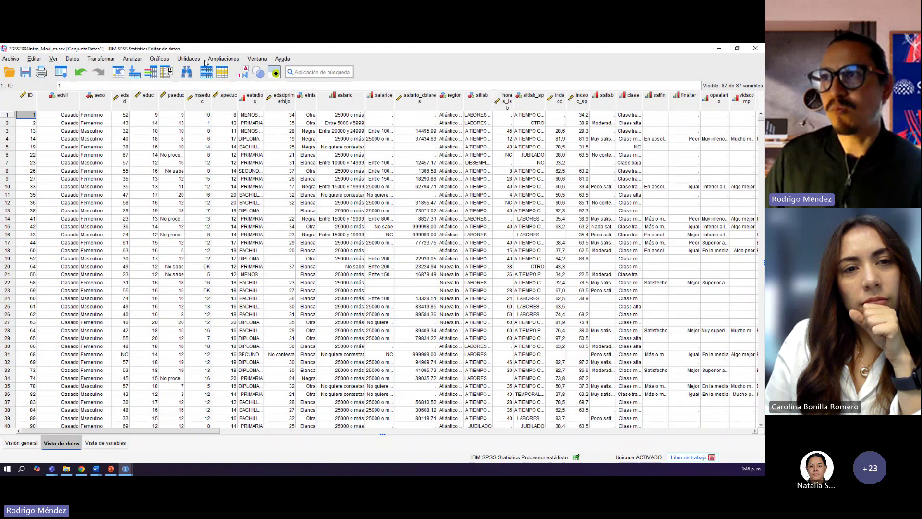
pyautogui.click(219, 60)
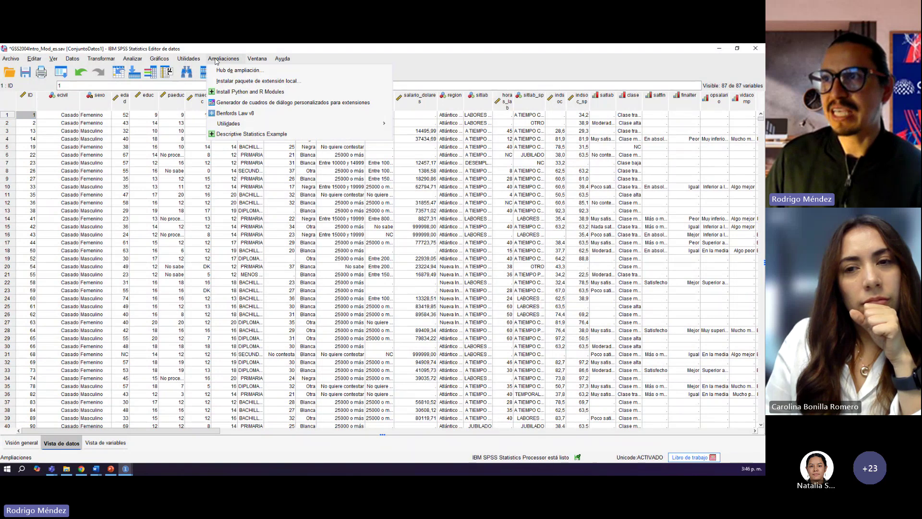
pyautogui.click(233, 96)
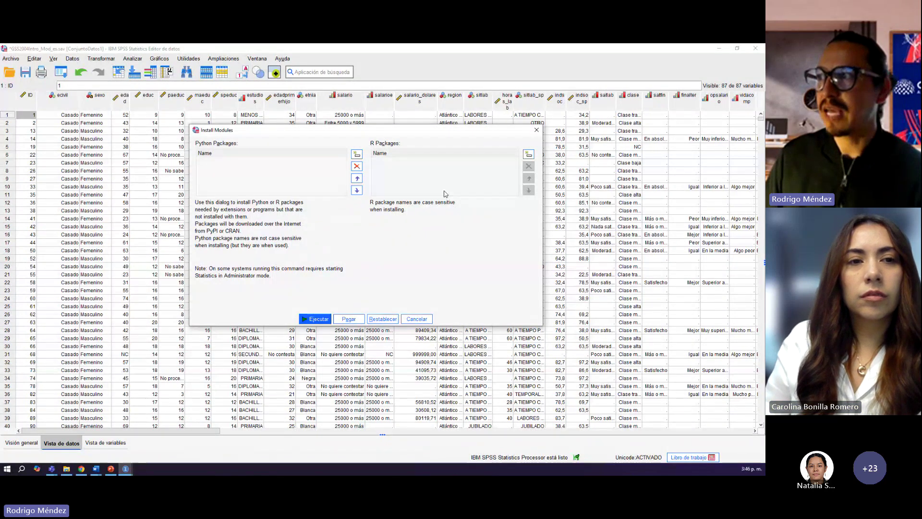
pyautogui.click(536, 130)
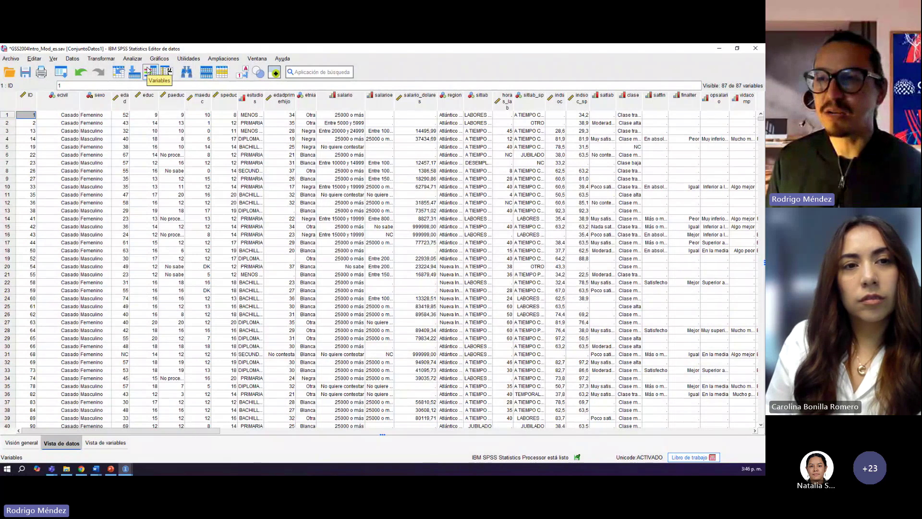
pyautogui.click(149, 72)
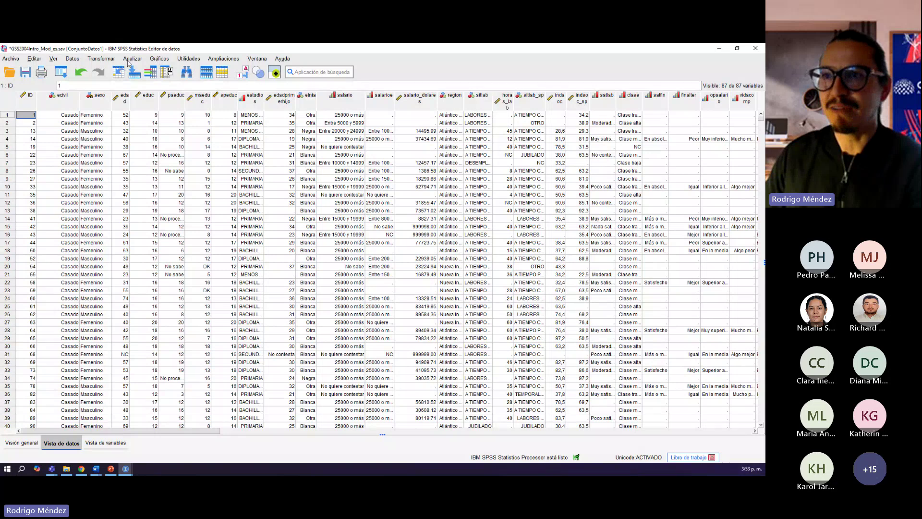
# Run Descriptives (Descriptivos) on the variable Edad del encuestado [edad] with the default options.
pyautogui.click(121, 98)
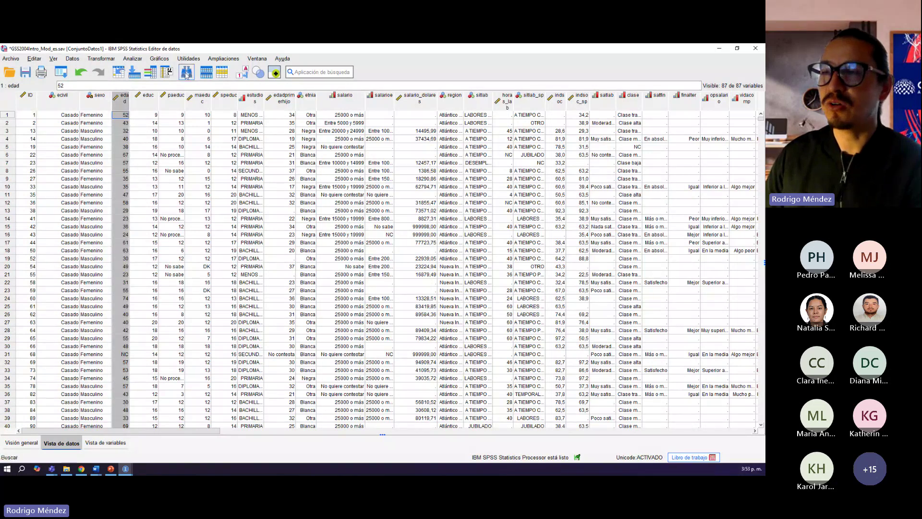
pyautogui.click(159, 59)
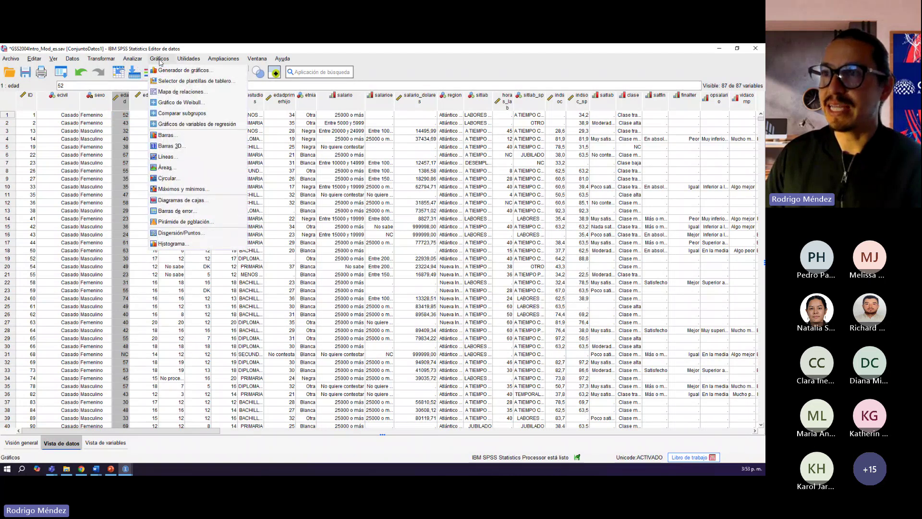
pyautogui.moveTo(102, 60)
pyautogui.moveTo(132, 59)
pyautogui.moveTo(202, 100)
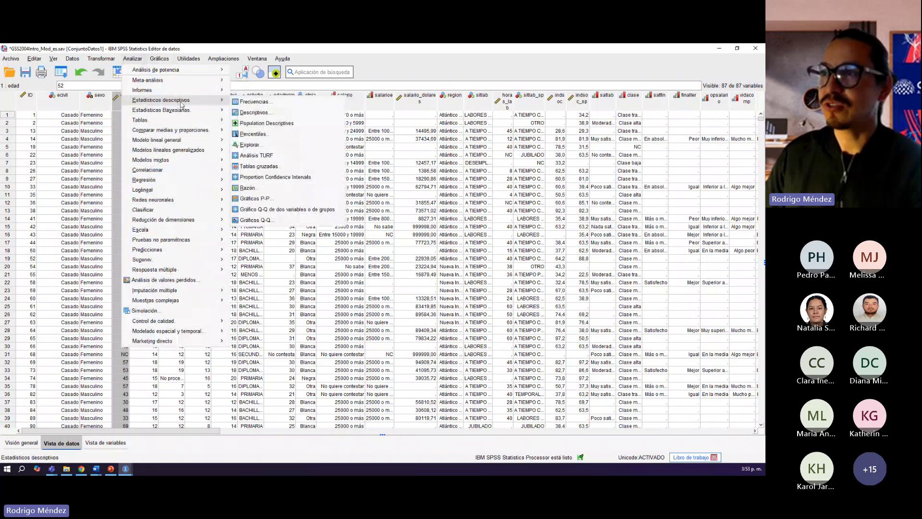
pyautogui.click(249, 114)
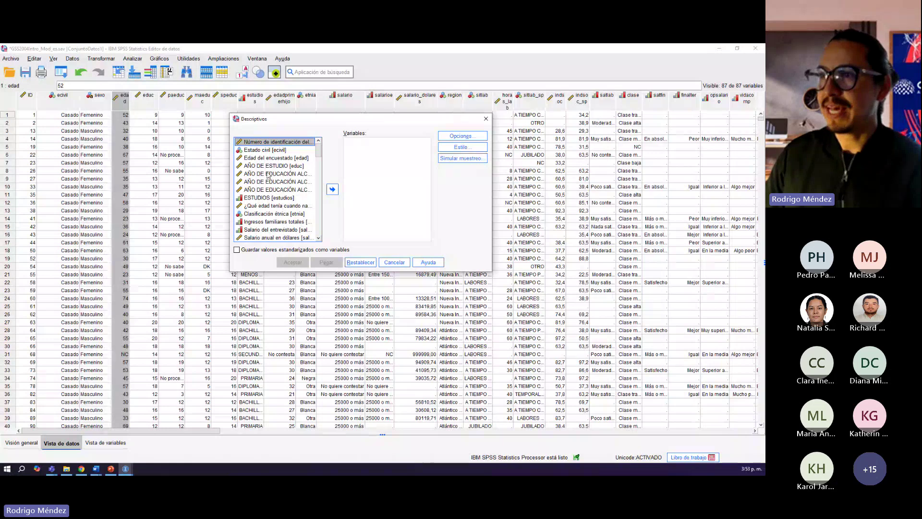
pyautogui.click(260, 159)
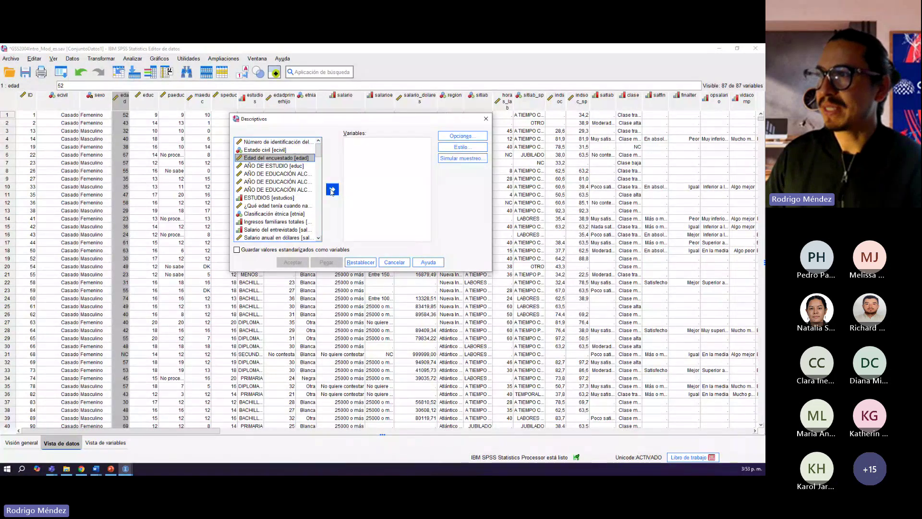
pyautogui.click(333, 190)
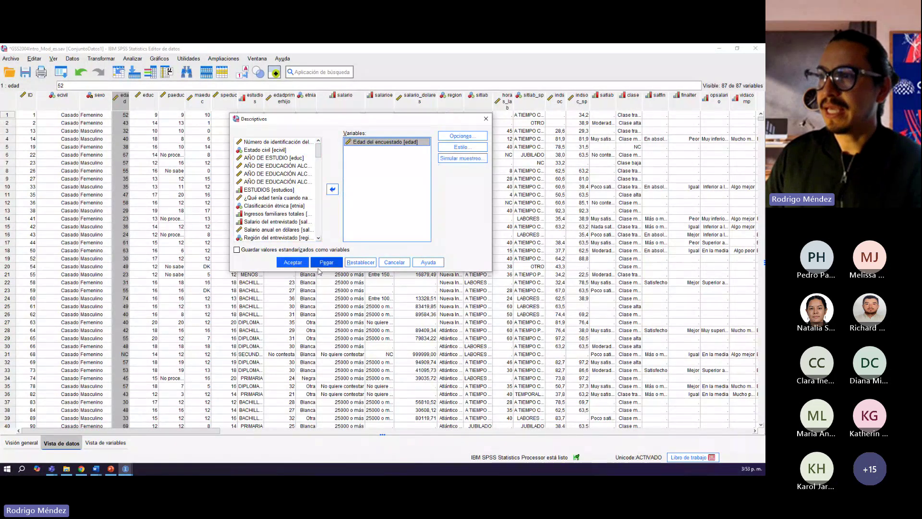
pyautogui.click(293, 262)
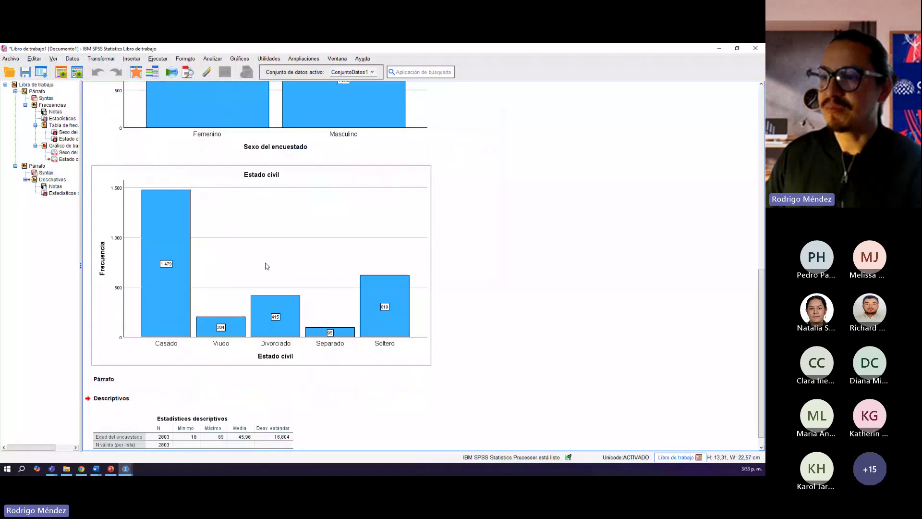
# Examine the descriptive statistics table for the respondents' age in the output workbook.
pyautogui.click(159, 425)
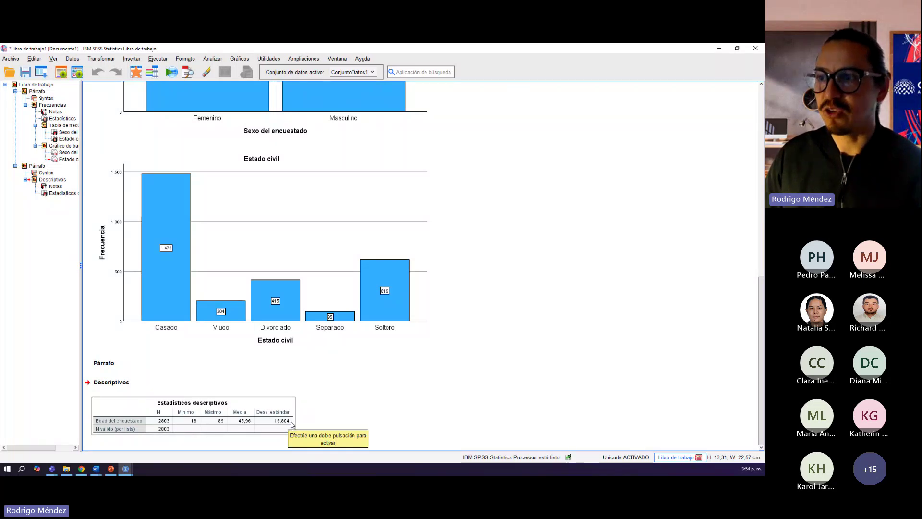
pyautogui.click(166, 440)
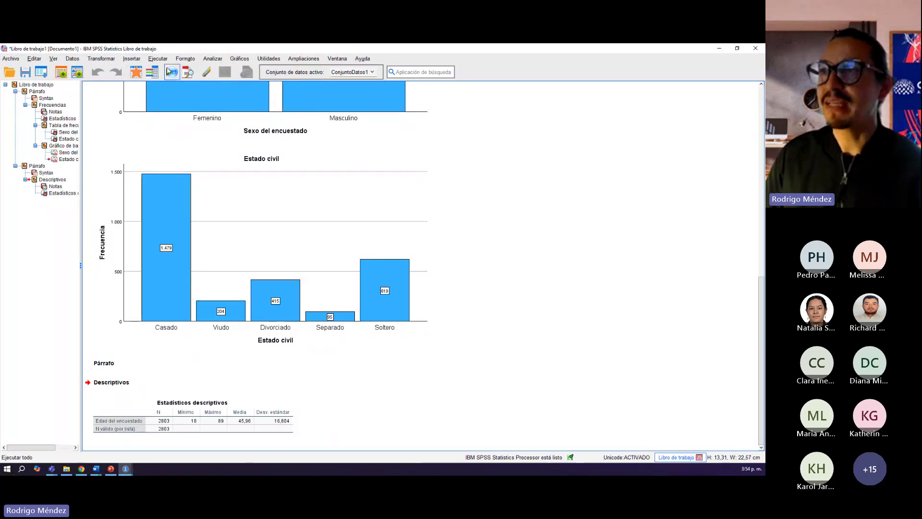
pyautogui.click(155, 91)
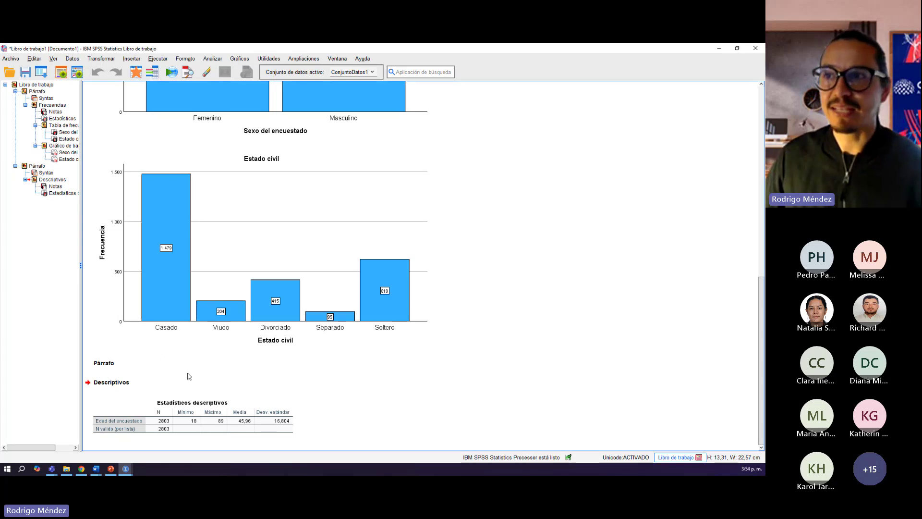
pyautogui.click(353, 262)
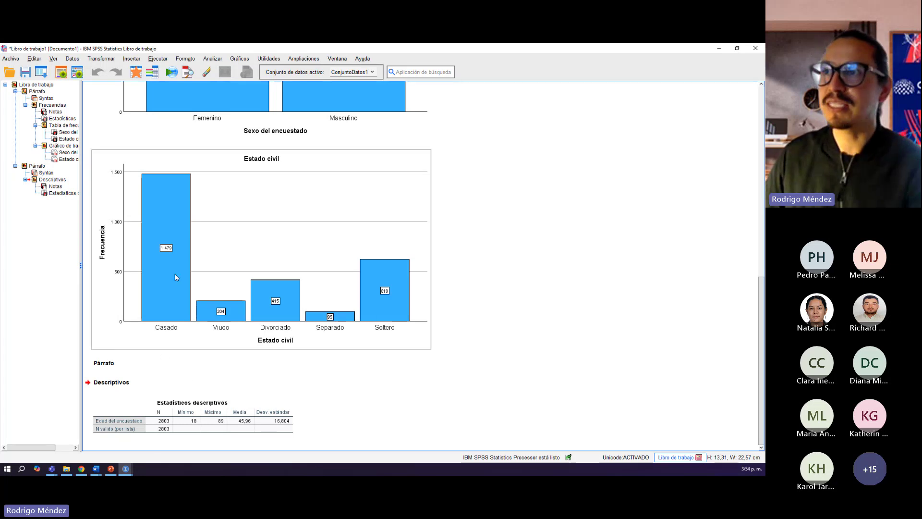
# Return to the data editor and start Visual Binning (Agrupación visual) on the variable Edad del encuestado.
pyautogui.click(136, 72)
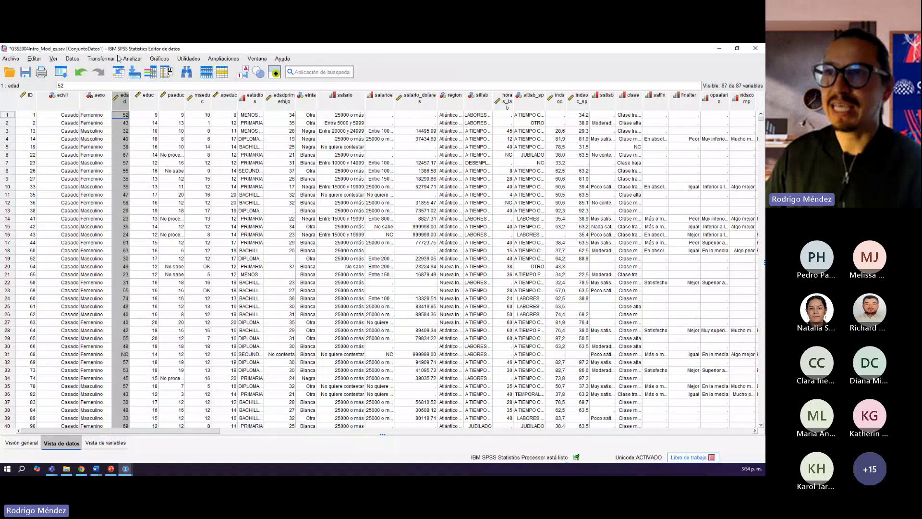
pyautogui.click(105, 60)
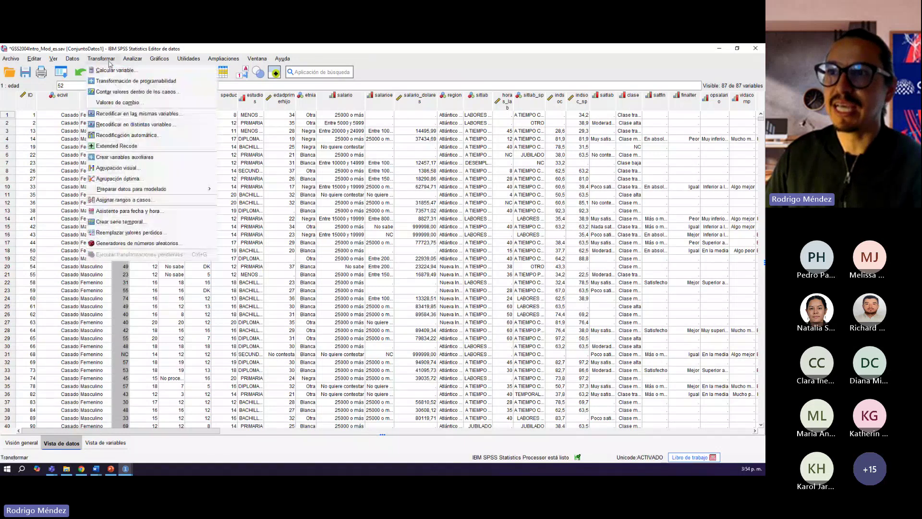
pyautogui.click(122, 171)
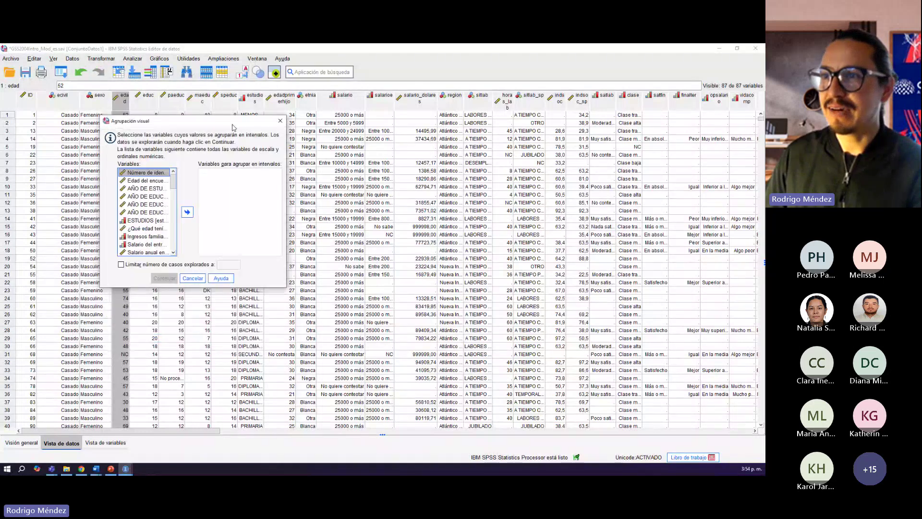
pyautogui.rightClick(146, 184)
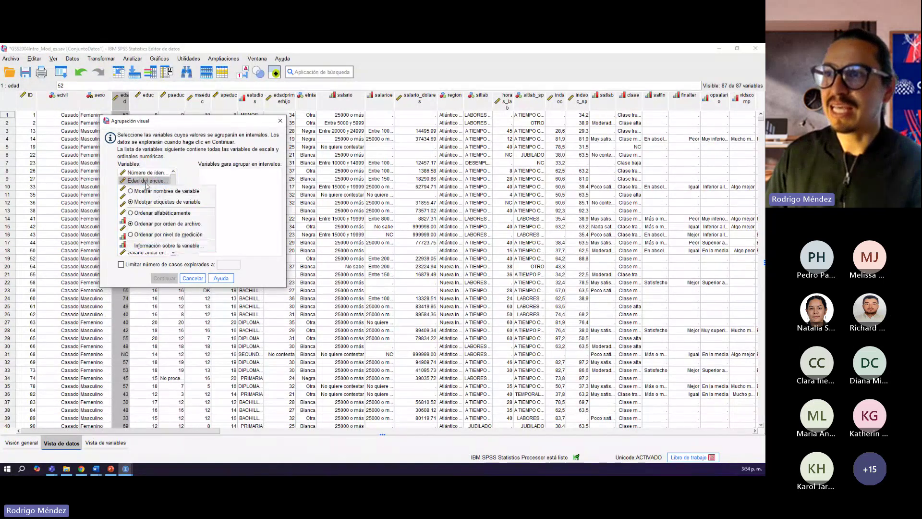
pyautogui.click(188, 212)
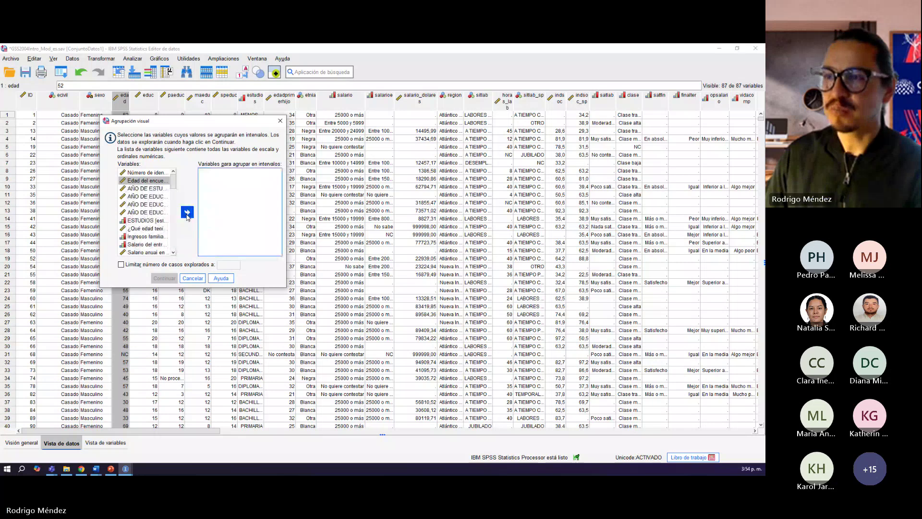
pyautogui.click(165, 278)
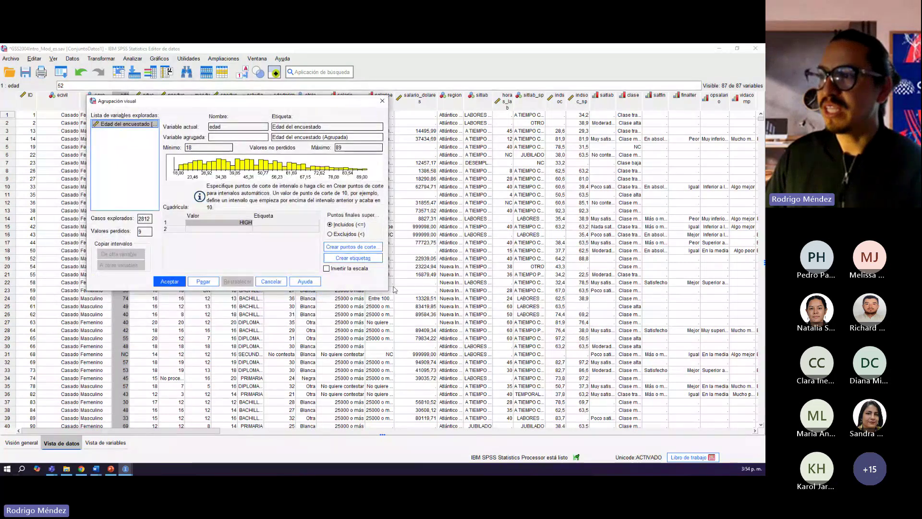
# Enlarge the Visual Binning dialog and name the binned variable Edad_agrup.
pyautogui.moveTo(387, 290); pyautogui.dragTo(450, 374)
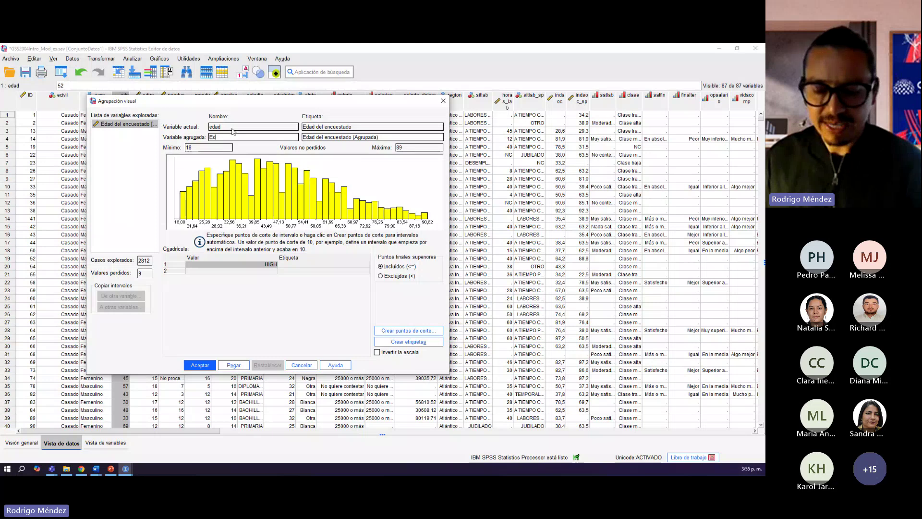
pyautogui.write('Edad_ag')
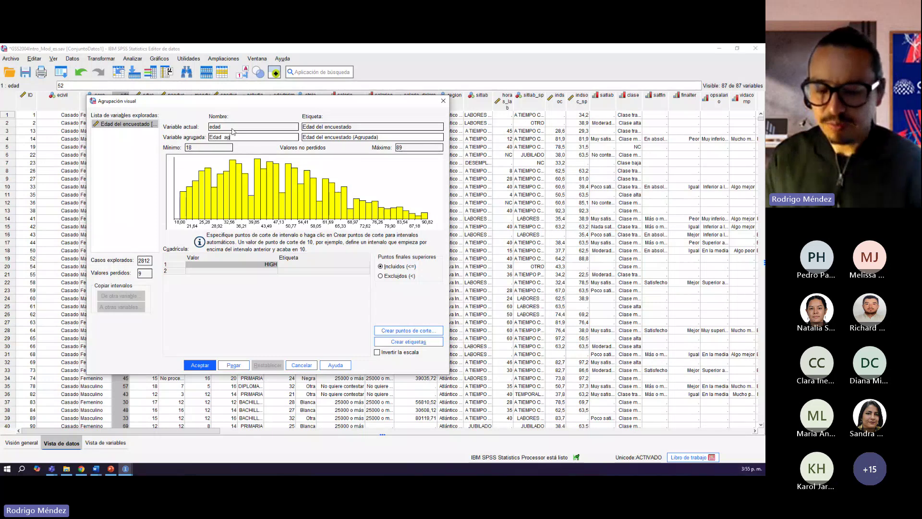
pyautogui.write('ru')
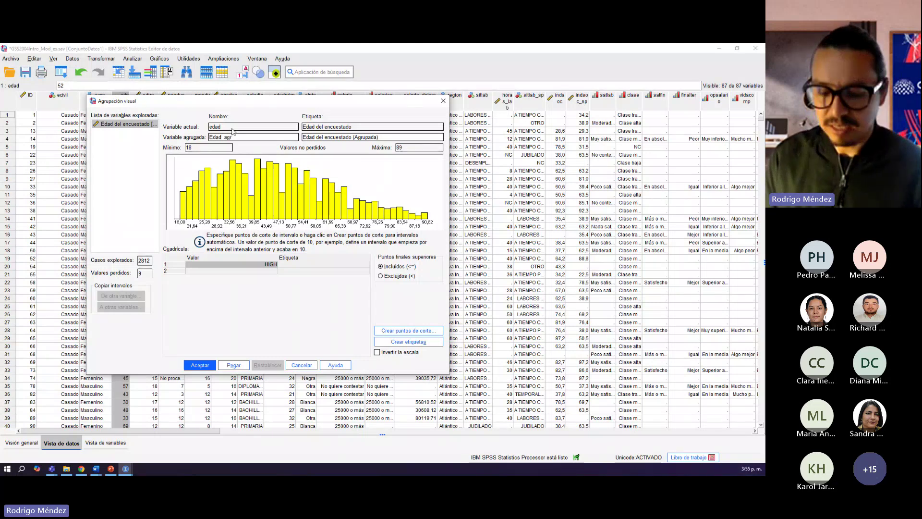
pyautogui.write('p')
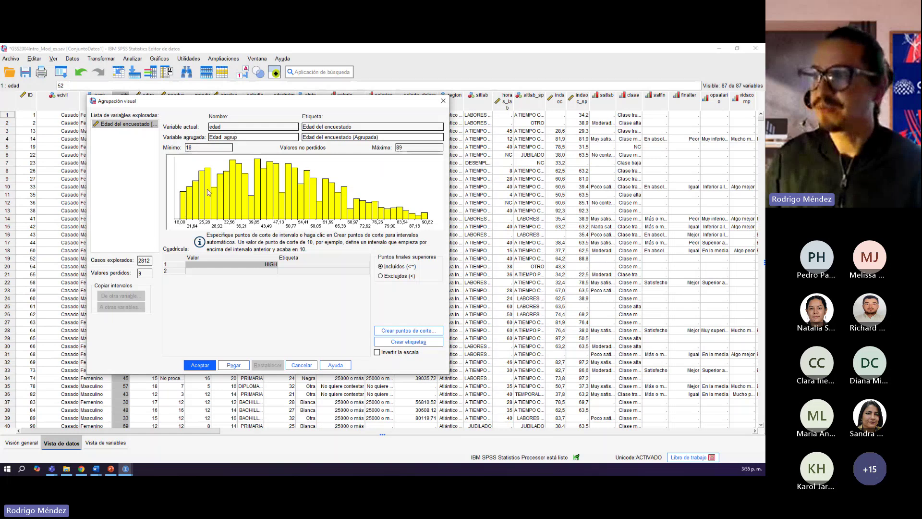
# Create equal-width cut points for the age variable with first cut point 25, 3 cut points and width 20.
pyautogui.click(409, 332)
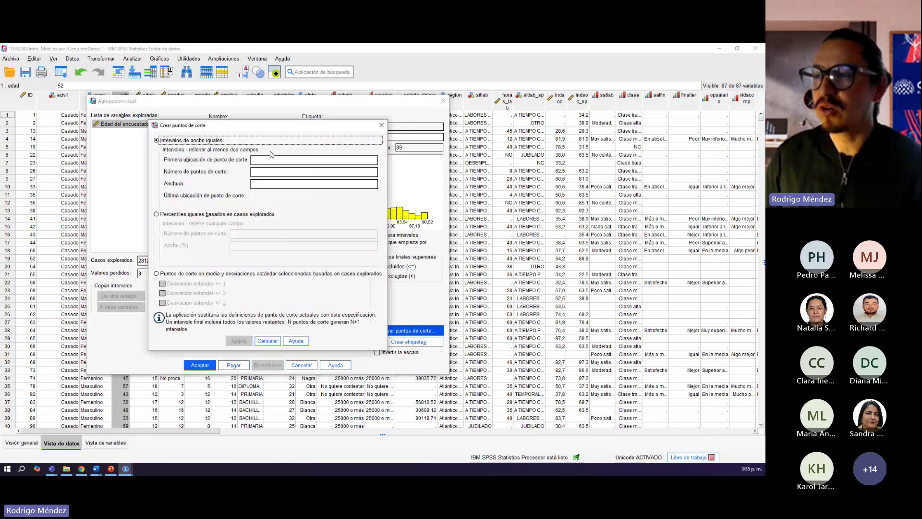
pyautogui.click(267, 160)
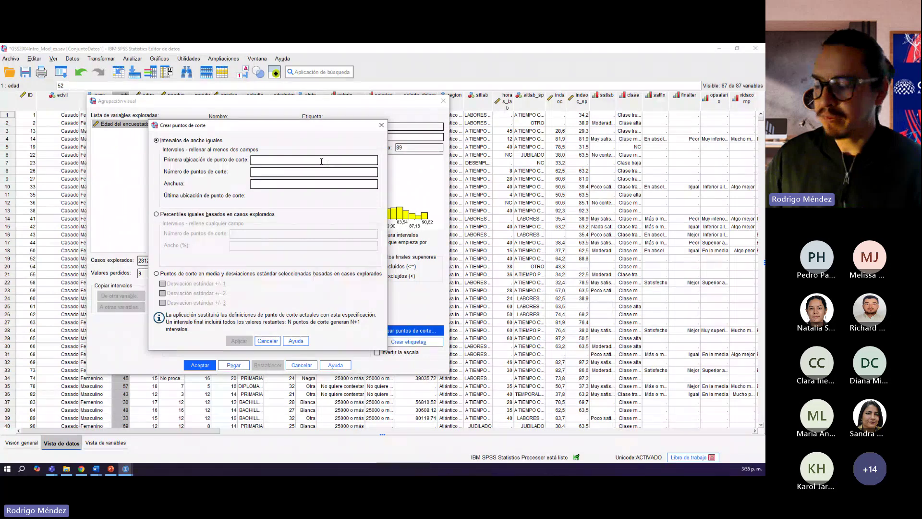
pyautogui.write('25')
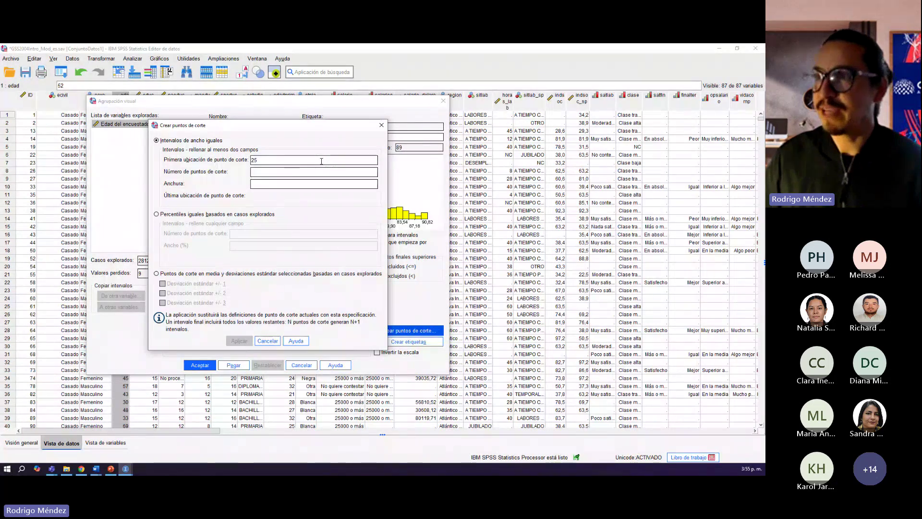
pyautogui.click(271, 171)
pyautogui.write('3')
pyautogui.click(271, 182)
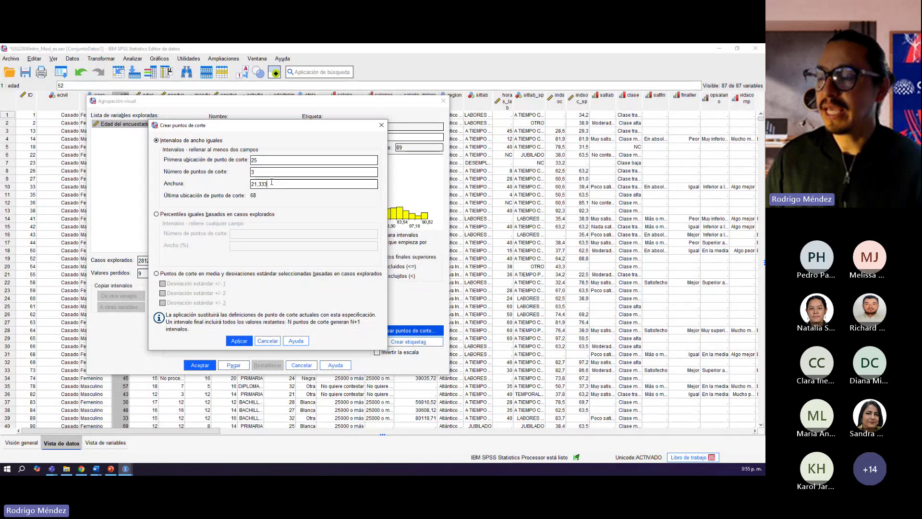
pyautogui.press('BackSpace')
pyautogui.press('BackSpace')
pyautogui.press('BackSpace')
pyautogui.press('BackSpace')
pyautogui.press('BackSpace')
pyautogui.write('0')
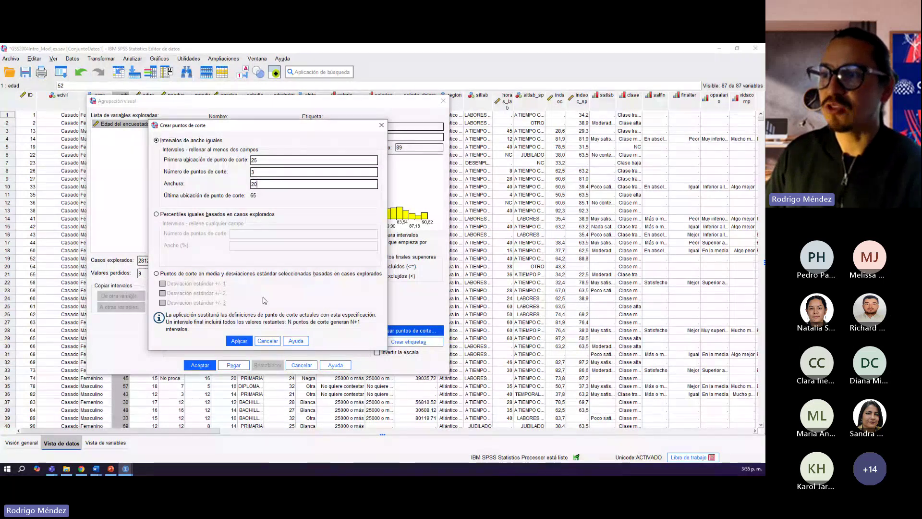
pyautogui.click(239, 341)
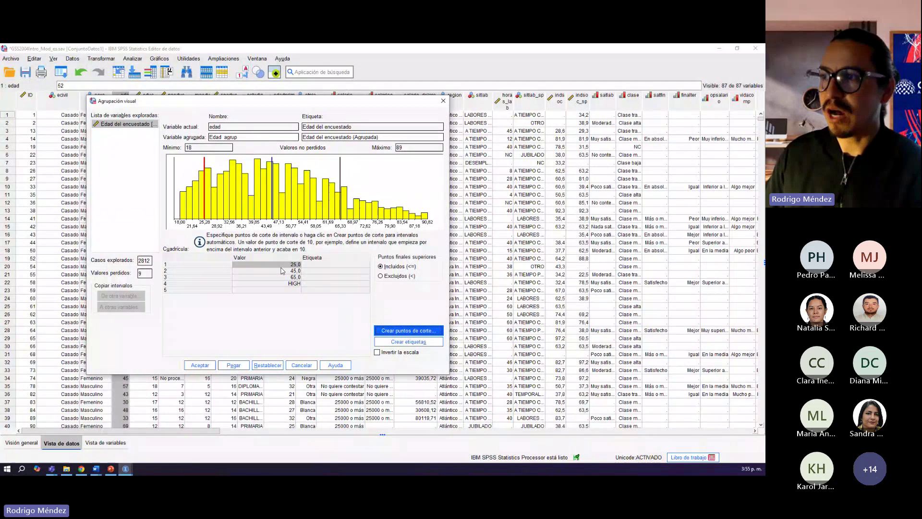
# Label the age interval ending at 25 as Jovenes and the one ending at 45 as Jovenes adultos.
pyautogui.click(322, 263)
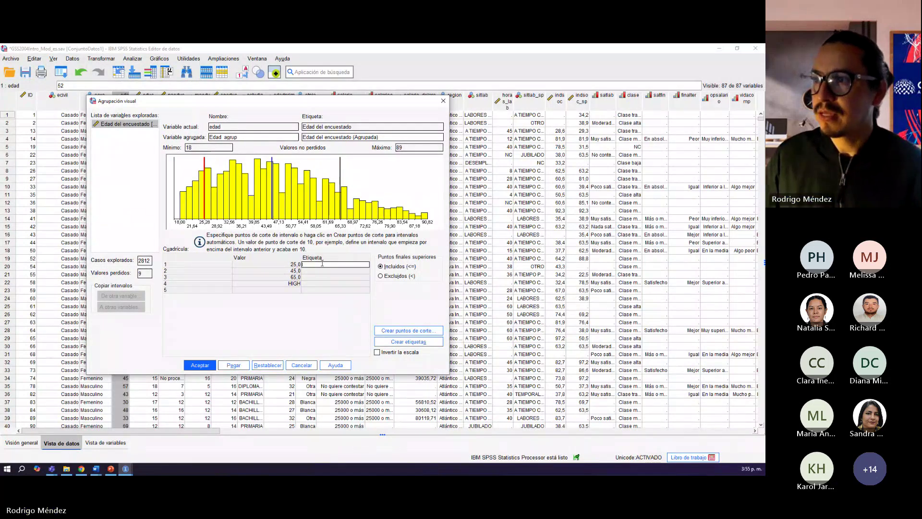
pyautogui.write('Jovenes')
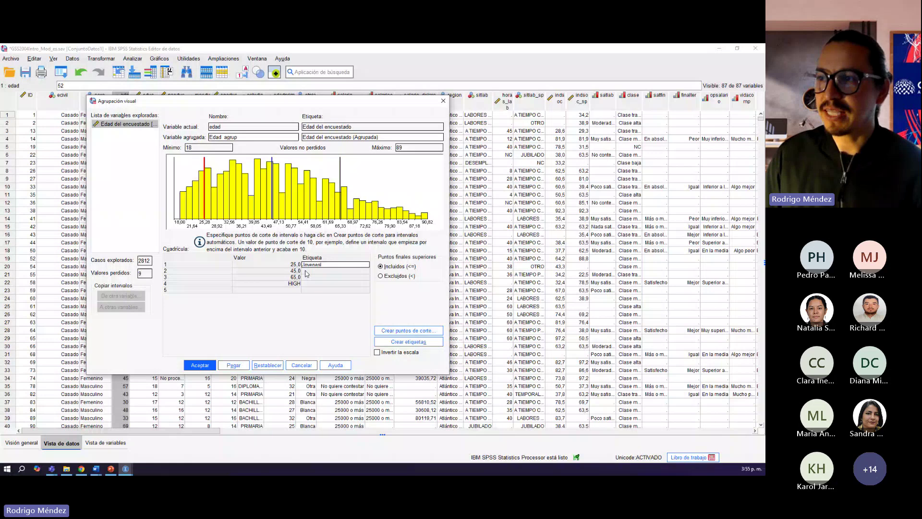
pyautogui.click(306, 271)
pyautogui.write('Ad')
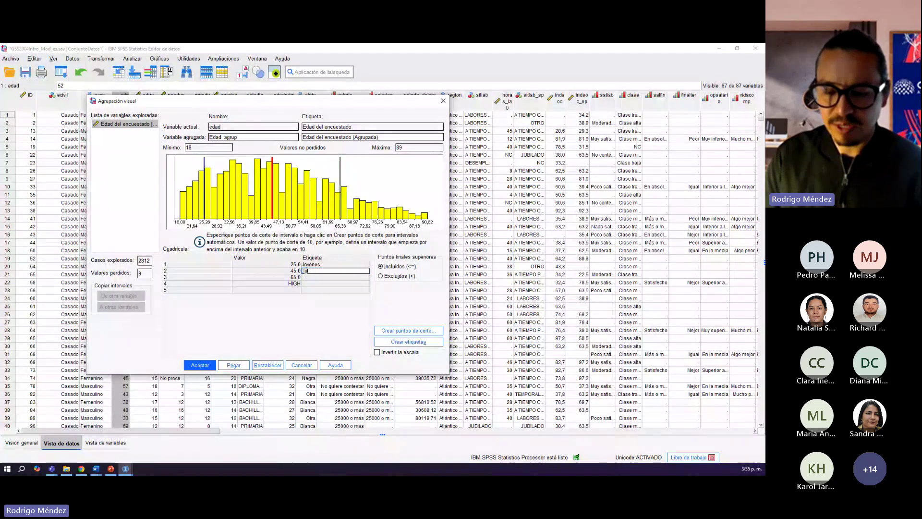
pyautogui.write('venes adul')
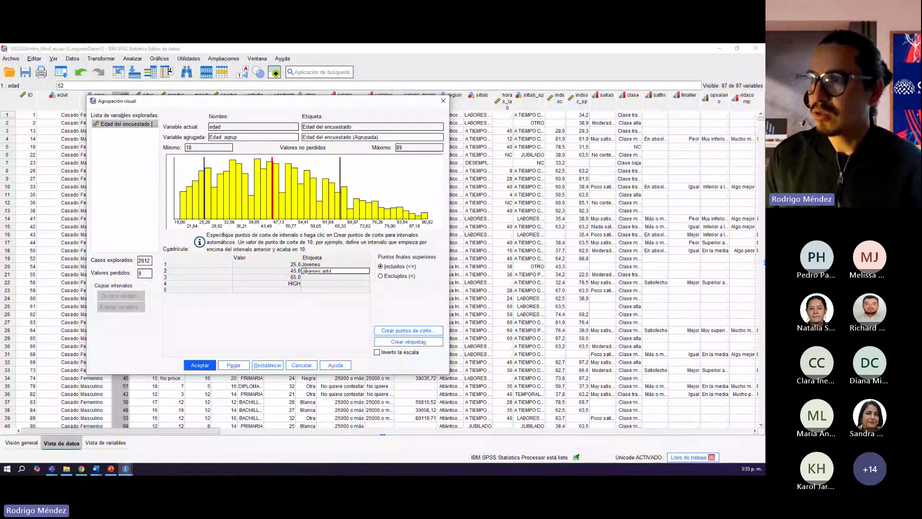
pyautogui.write('ts')
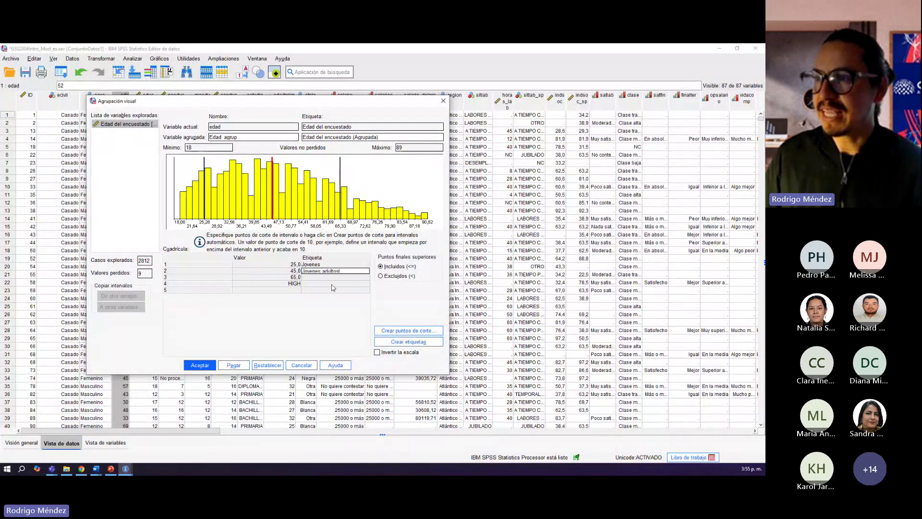
# Label the age interval ending at 65 as Adultos and start the HIGH interval's label with Adult.
pyautogui.click(308, 277)
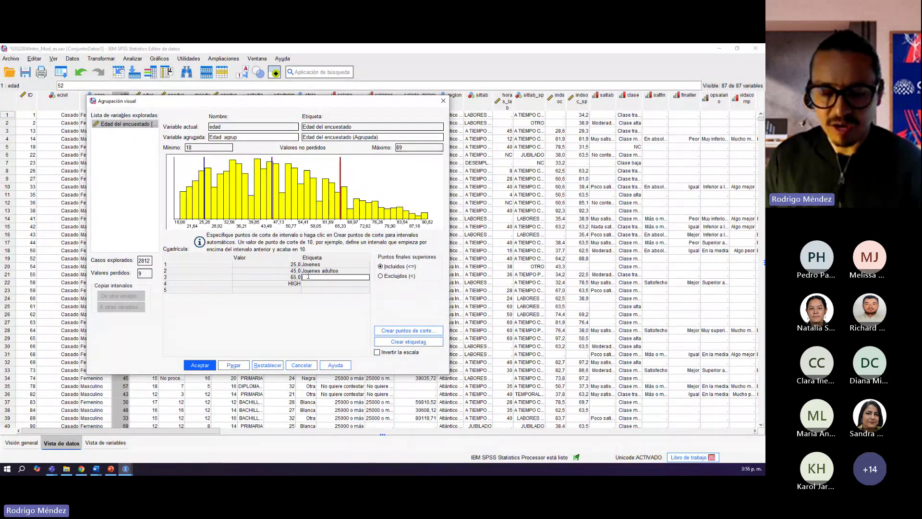
pyautogui.write('A')
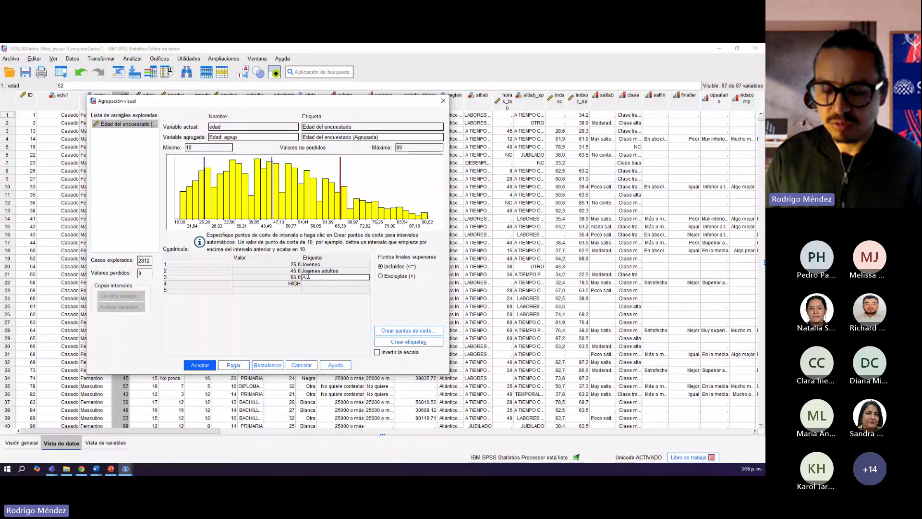
pyautogui.write('dultos')
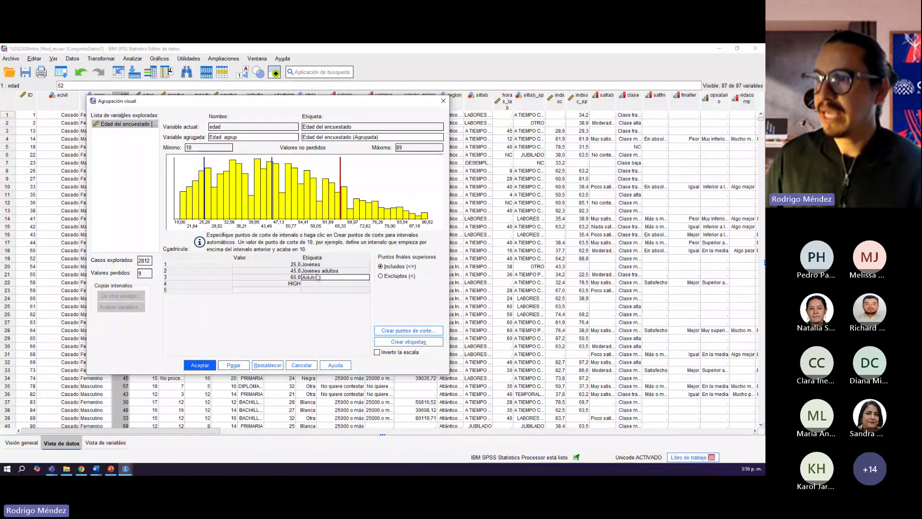
pyautogui.press('Return')
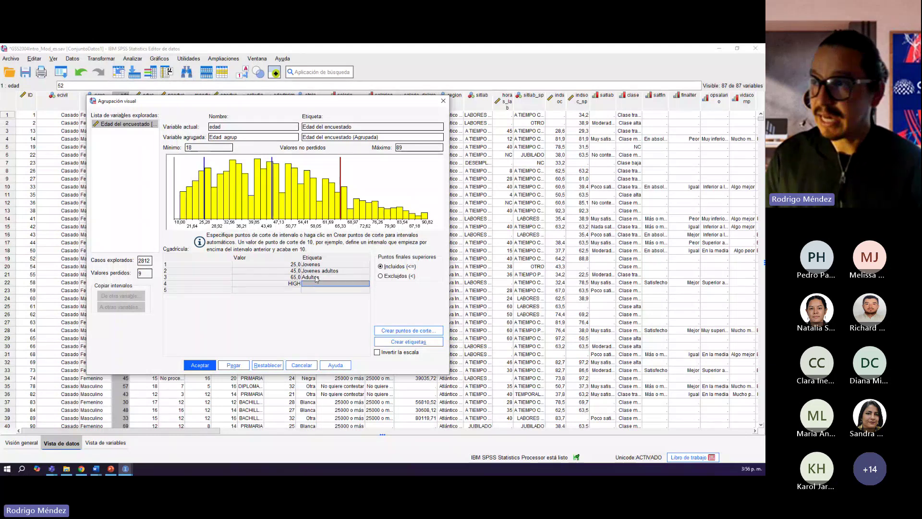
pyautogui.write('A')
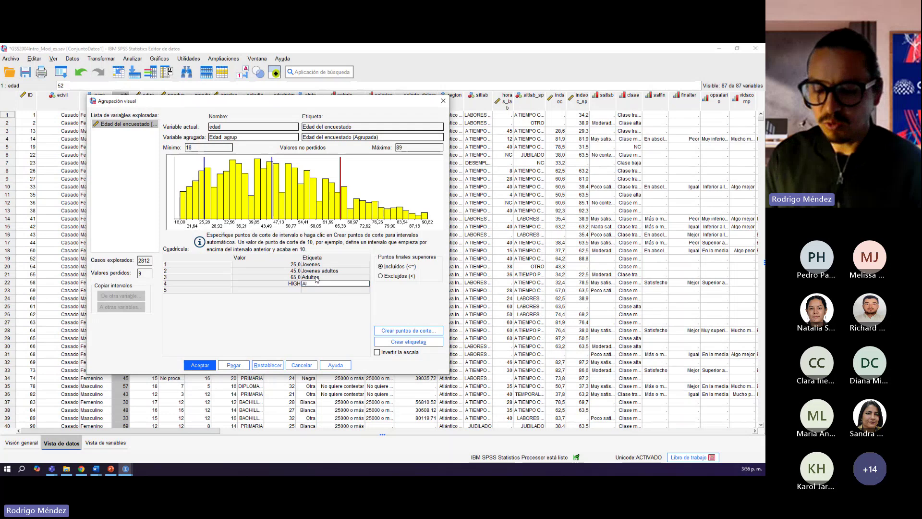
pyautogui.write('dult')
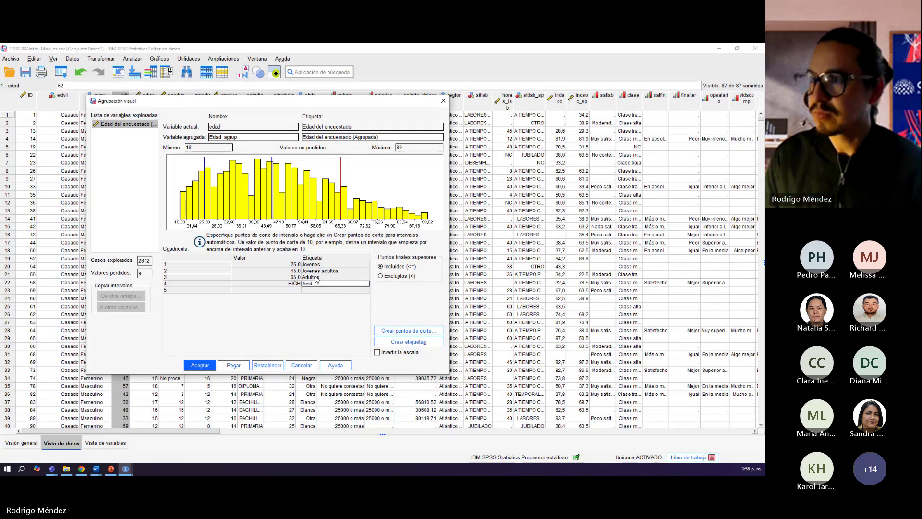